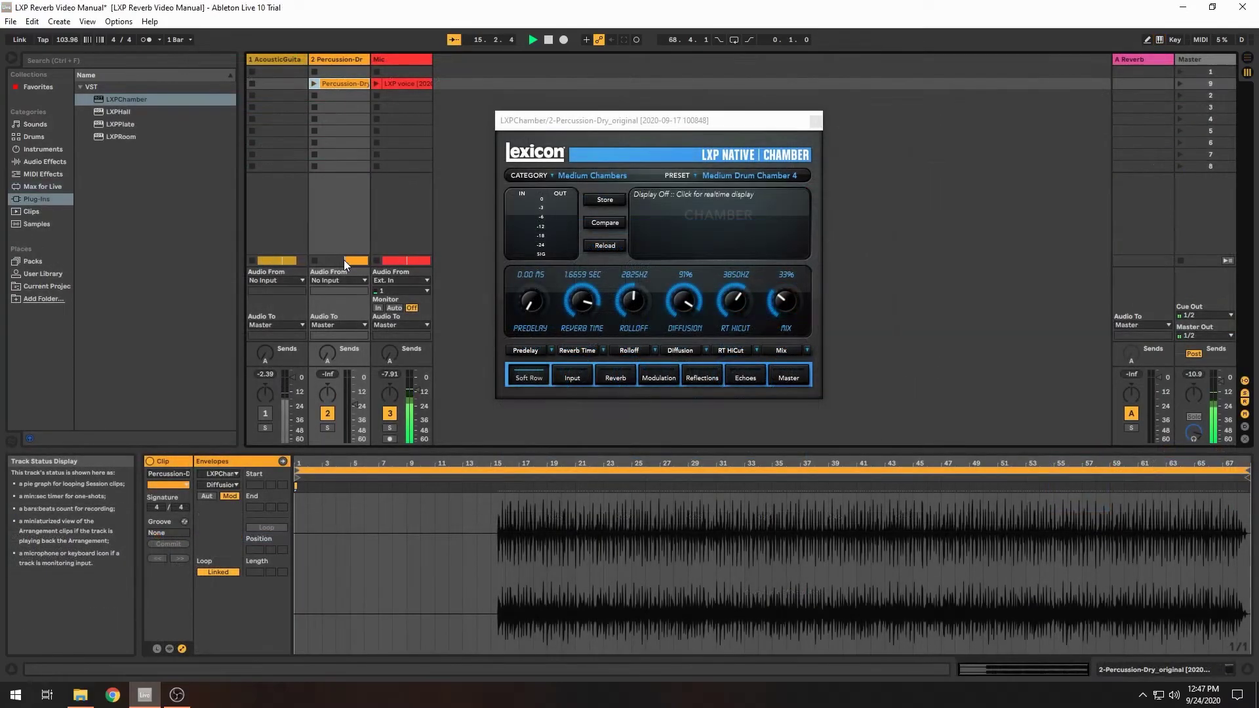
Start the Percussion clip playing through the LXP Chamber reverb.
click(344, 260)
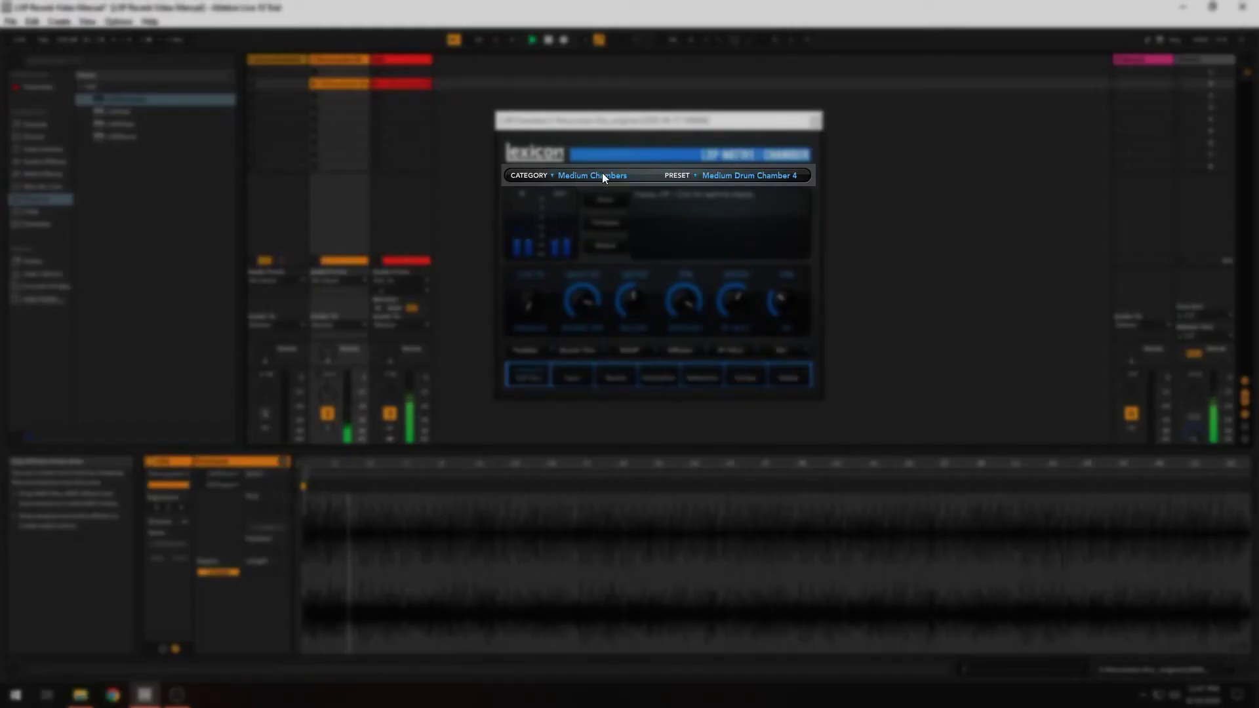
Browse the Category and Preset lists, keeping Medium Chambers and Medium Drum Chamber 4.
click(603, 176)
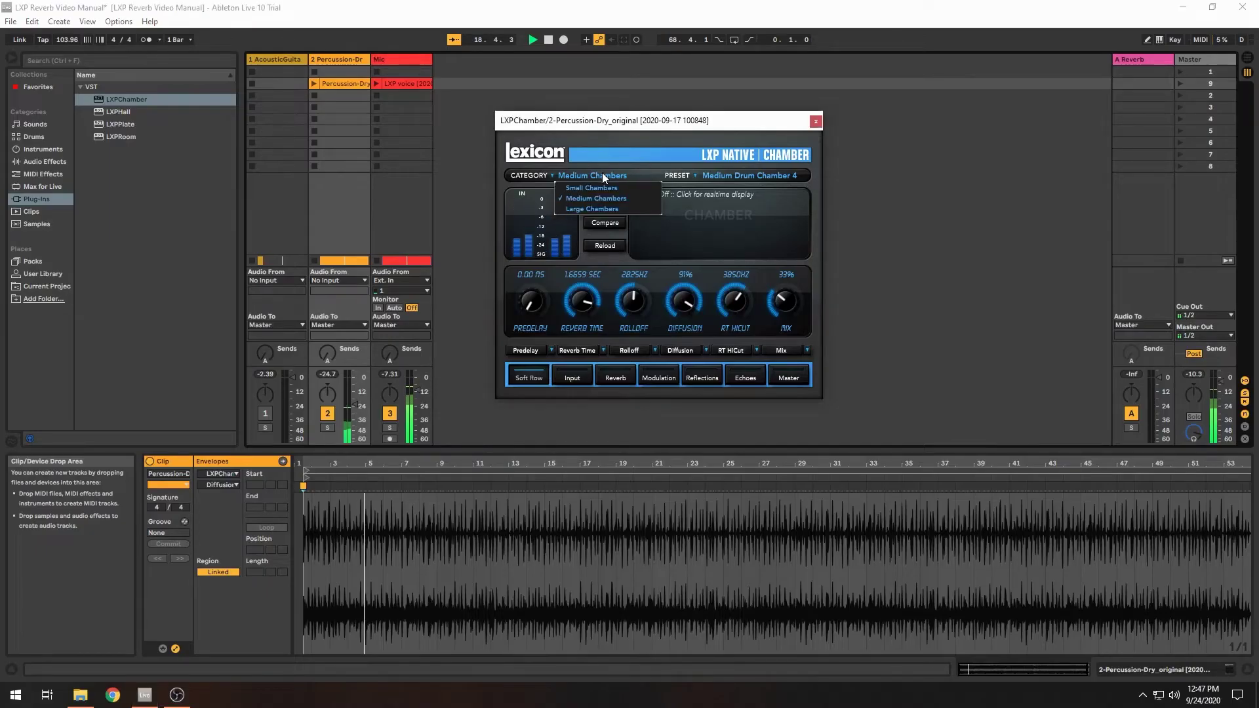
click(602, 177)
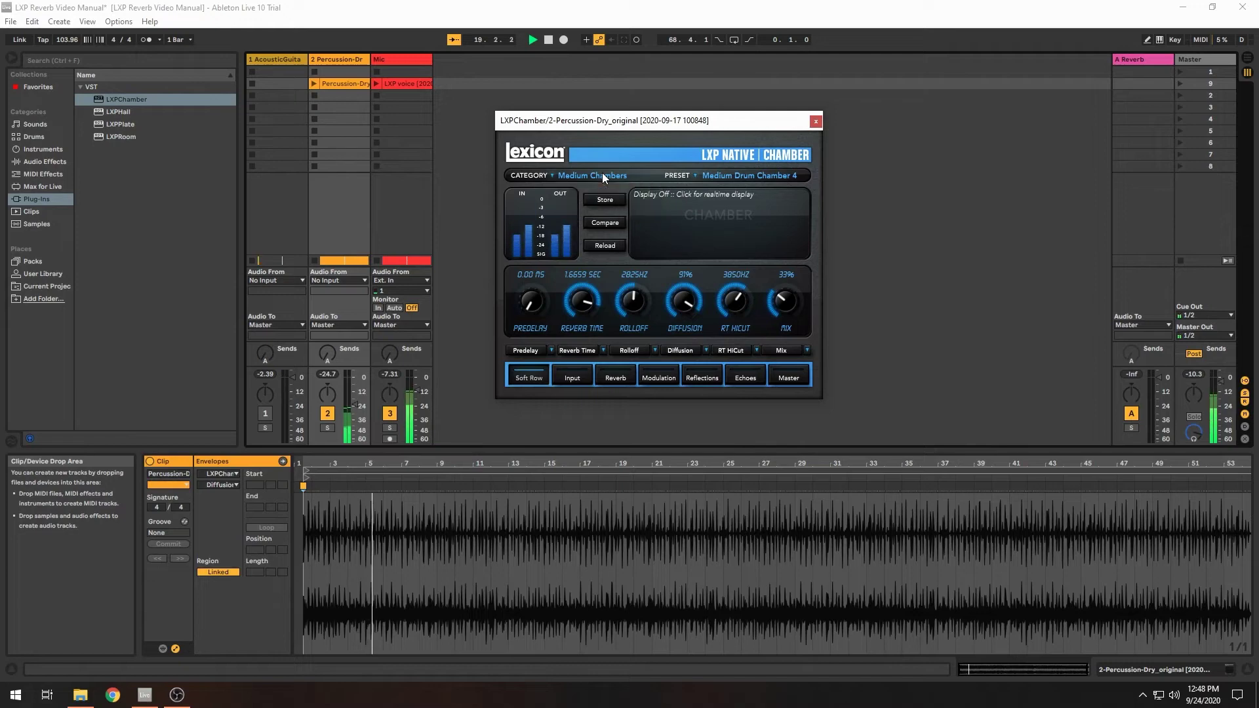
click(734, 177)
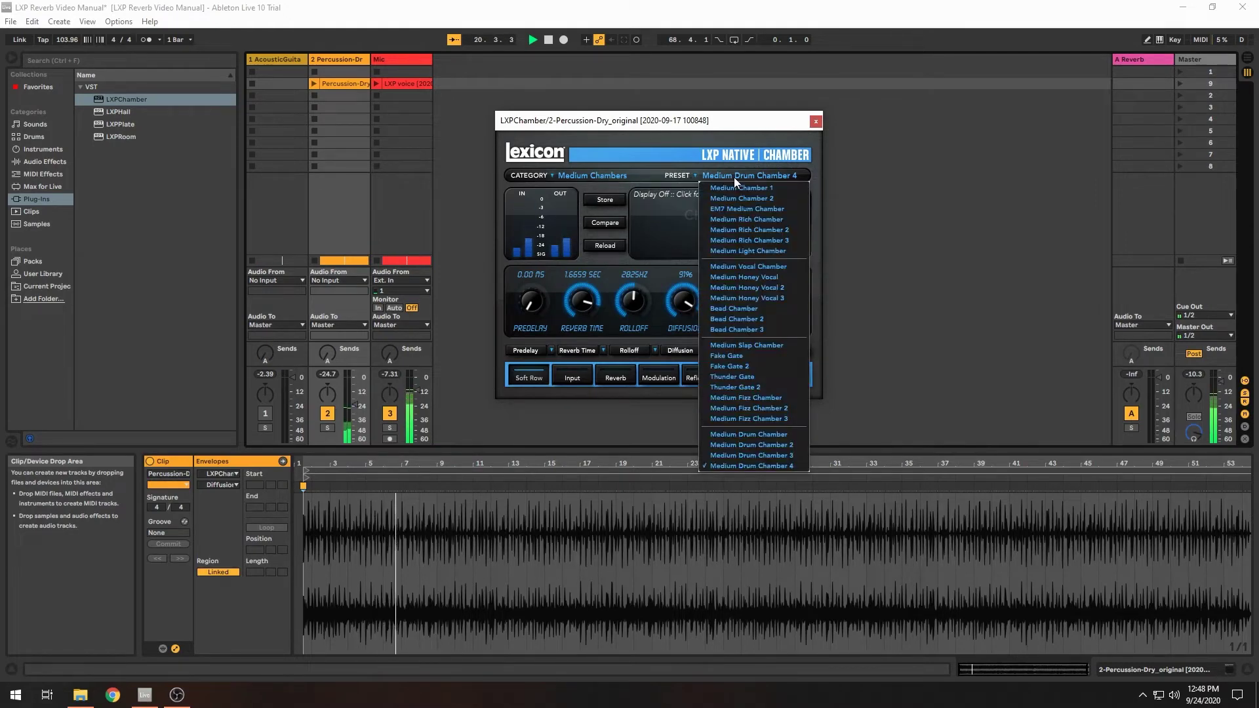
click(734, 177)
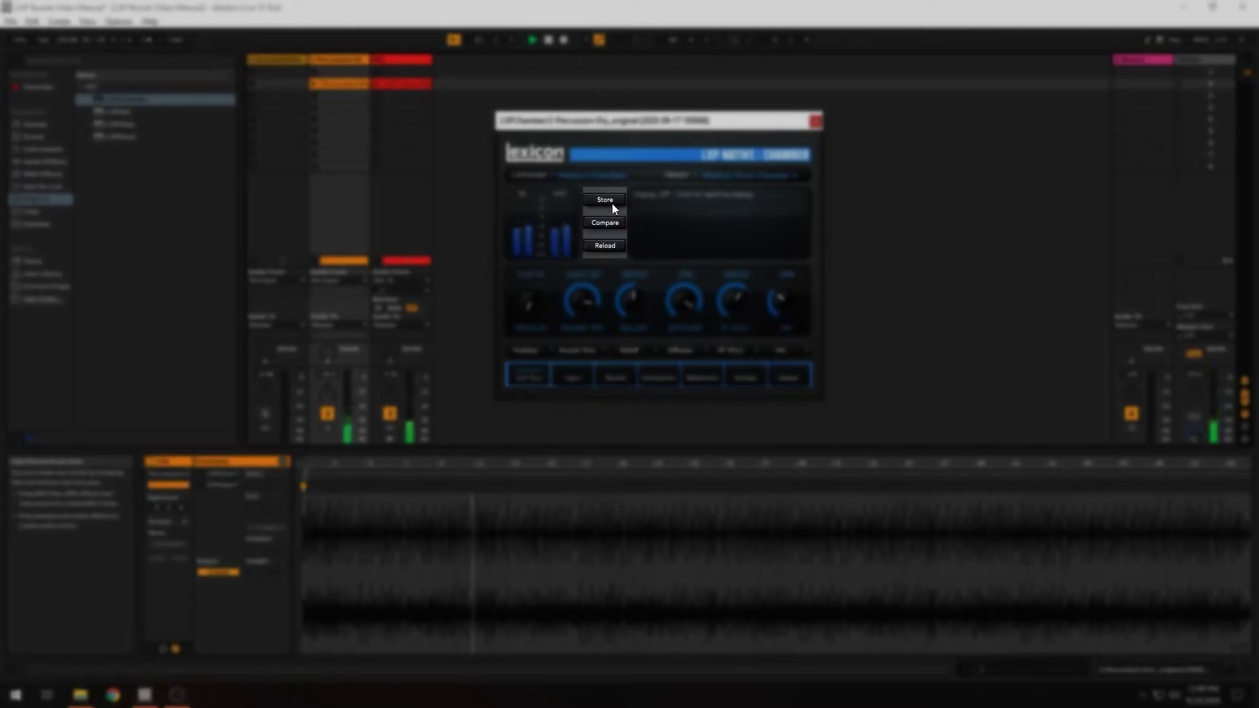
Cancel out of Store, turn Compare off, and reload Medium Drum Chamber 4's saved settings.
click(612, 203)
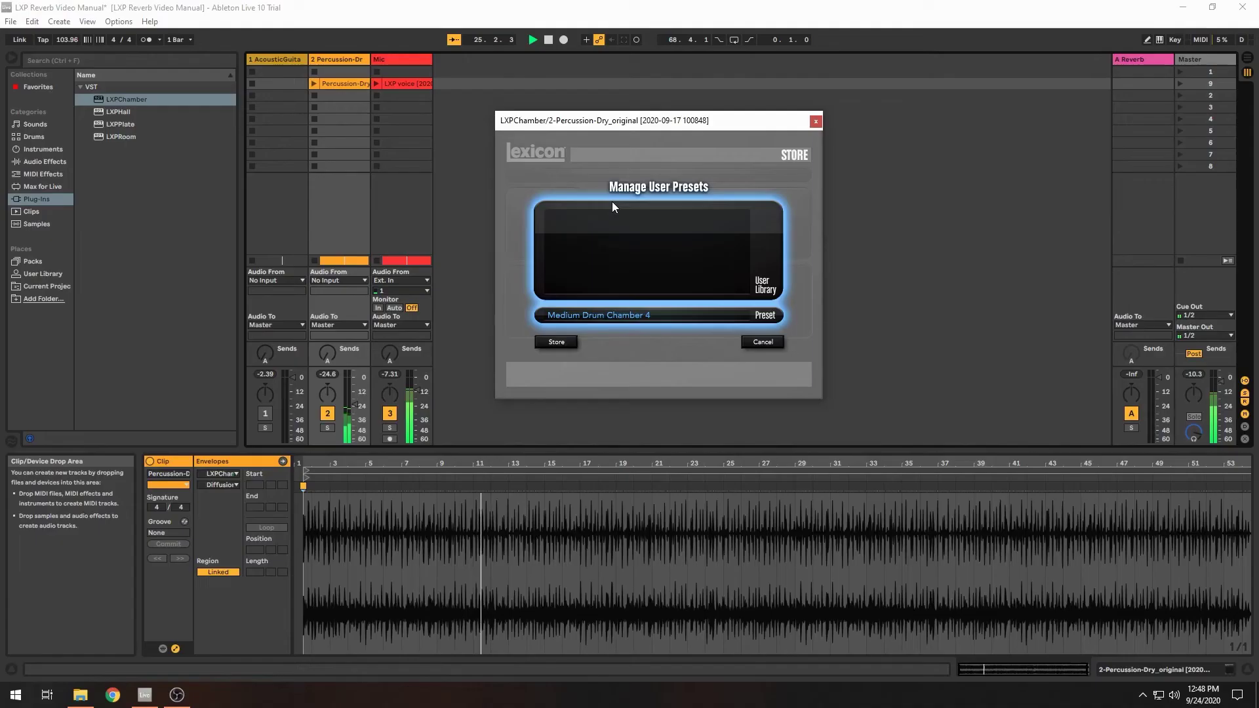
click(760, 341)
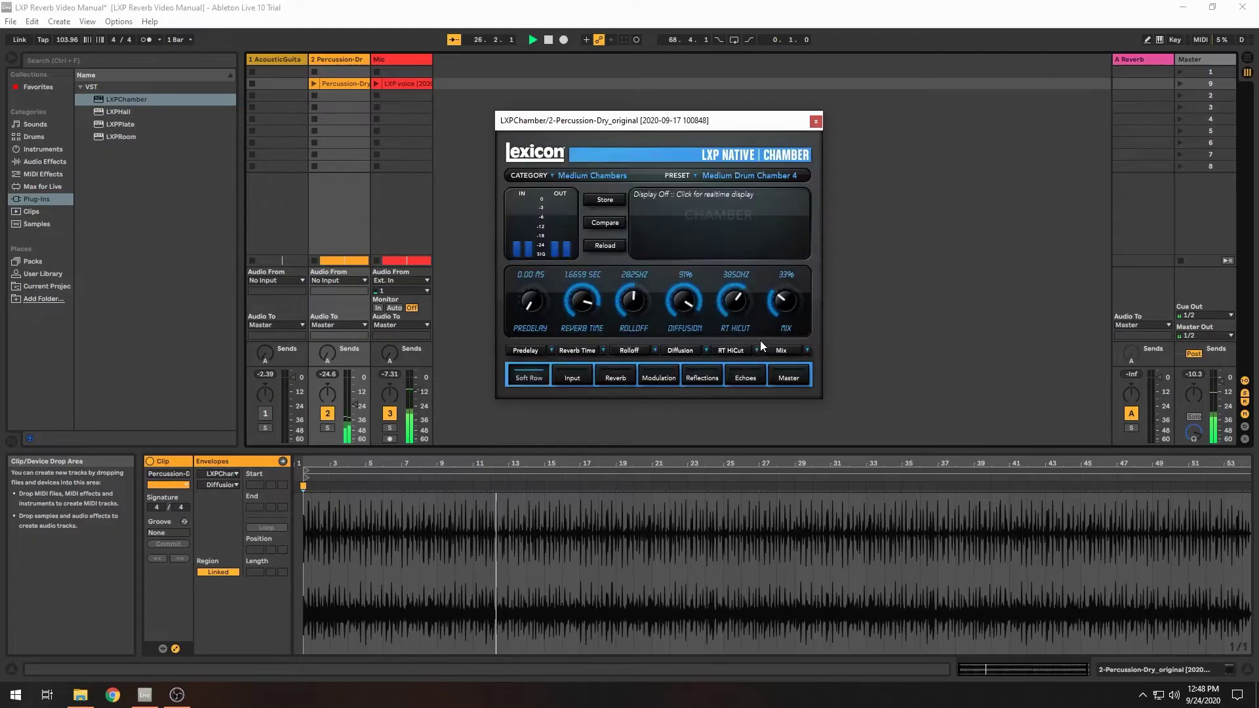
click(615, 226)
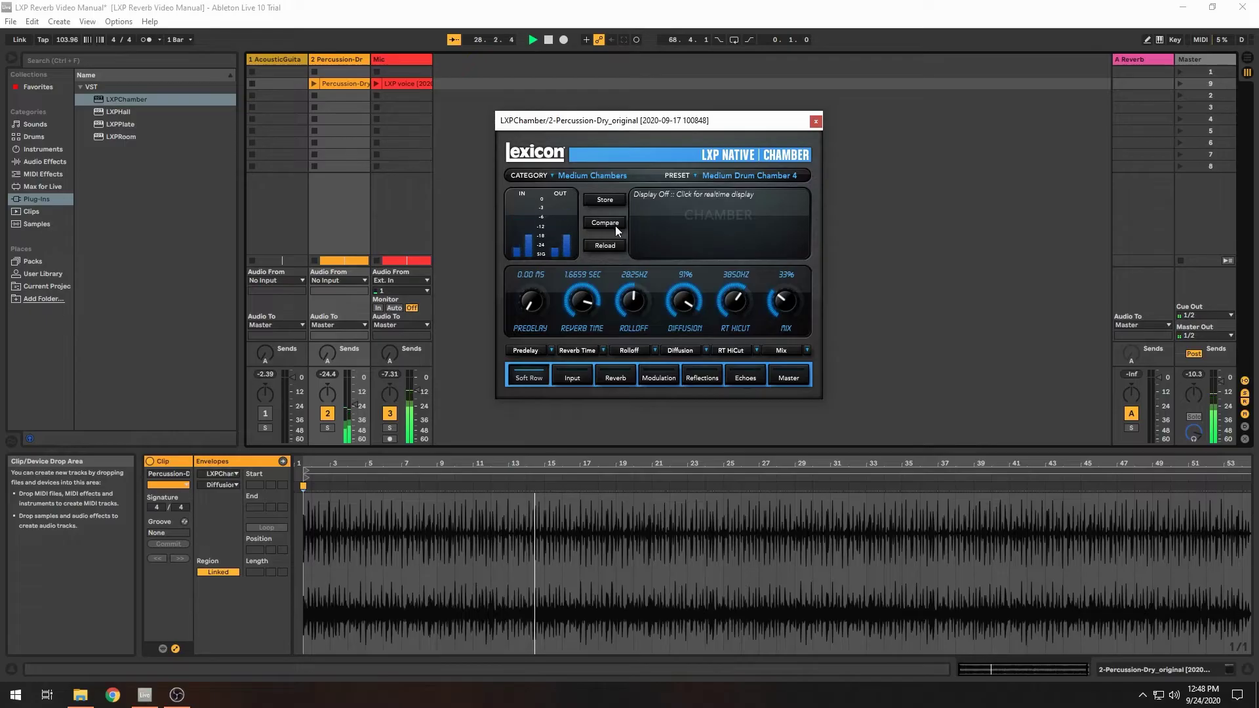
click(612, 244)
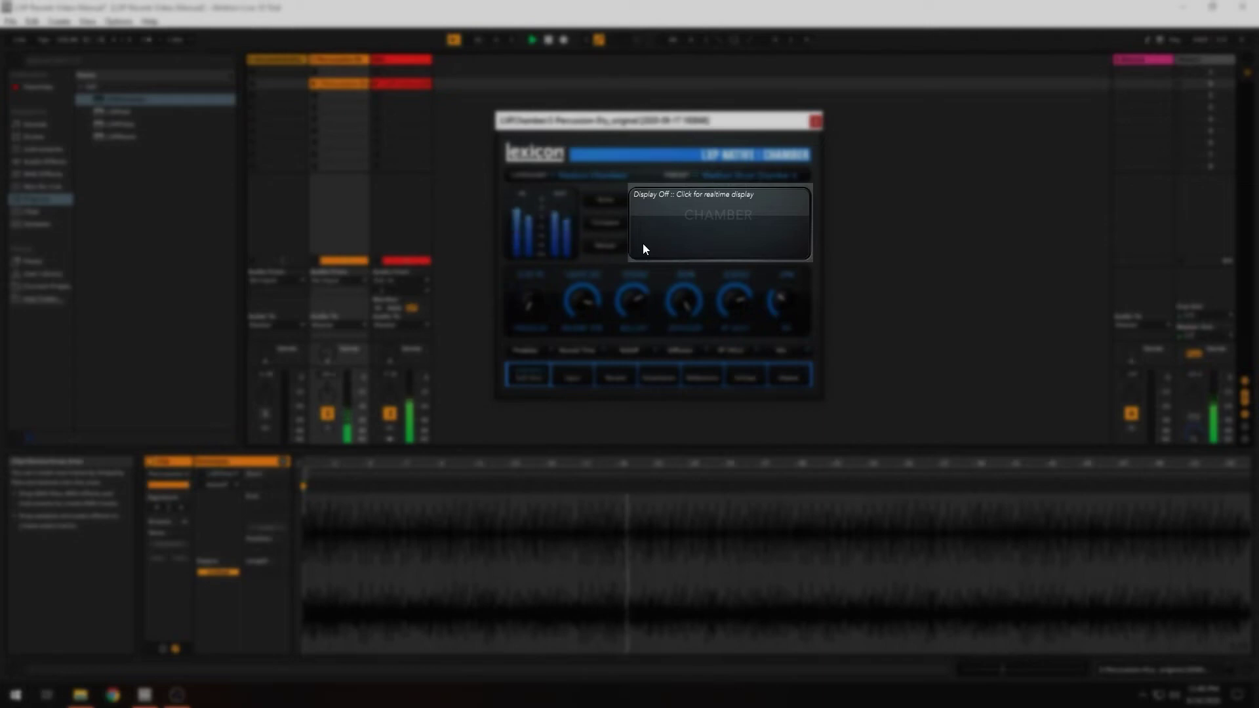
click(642, 243)
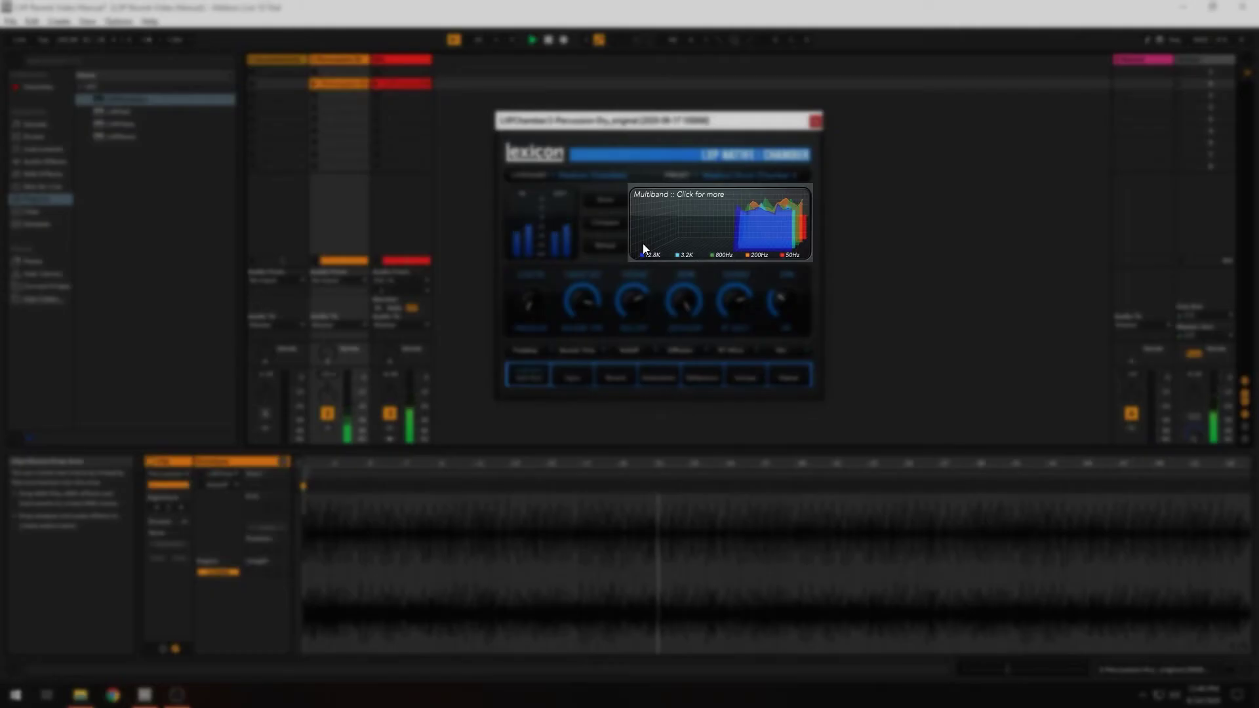
click(643, 243)
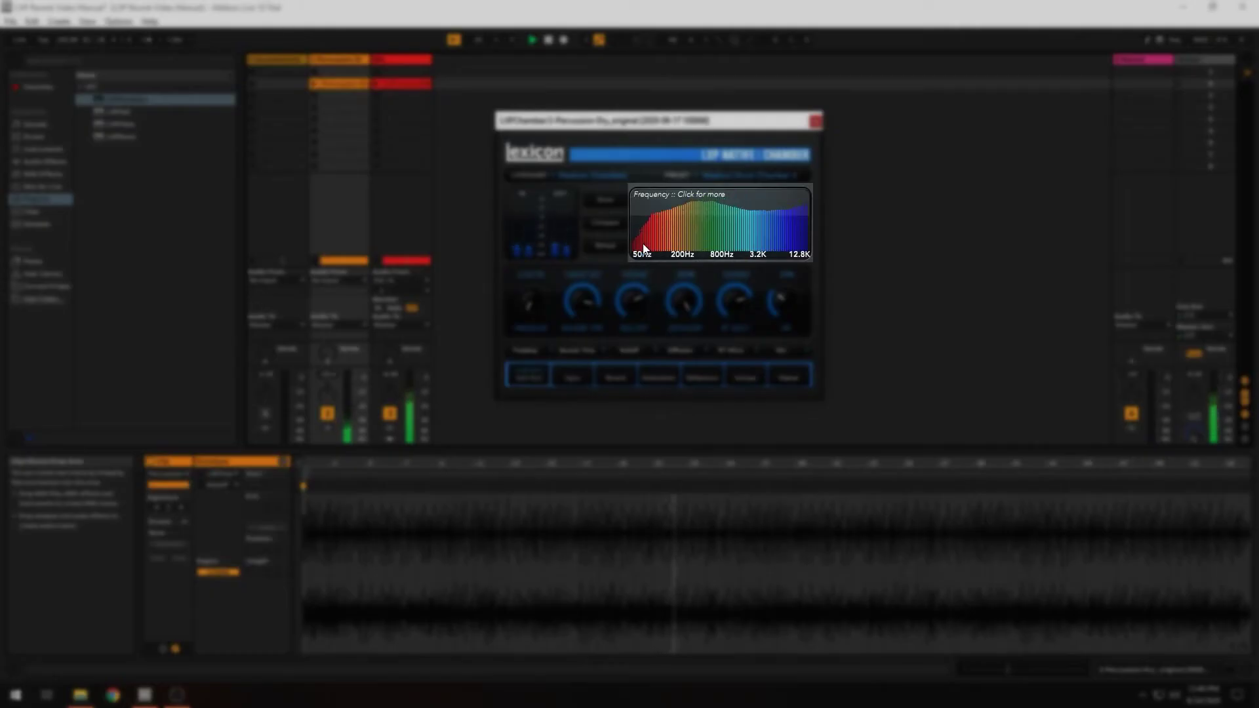
click(642, 242)
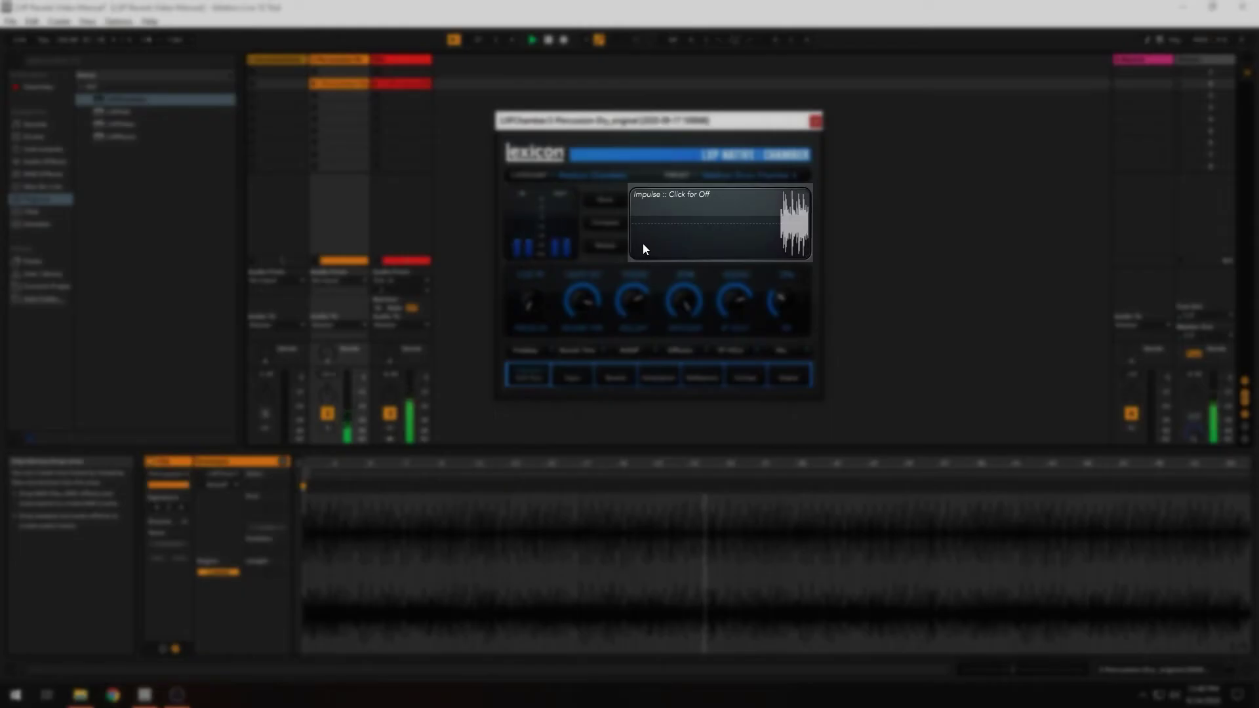
click(642, 244)
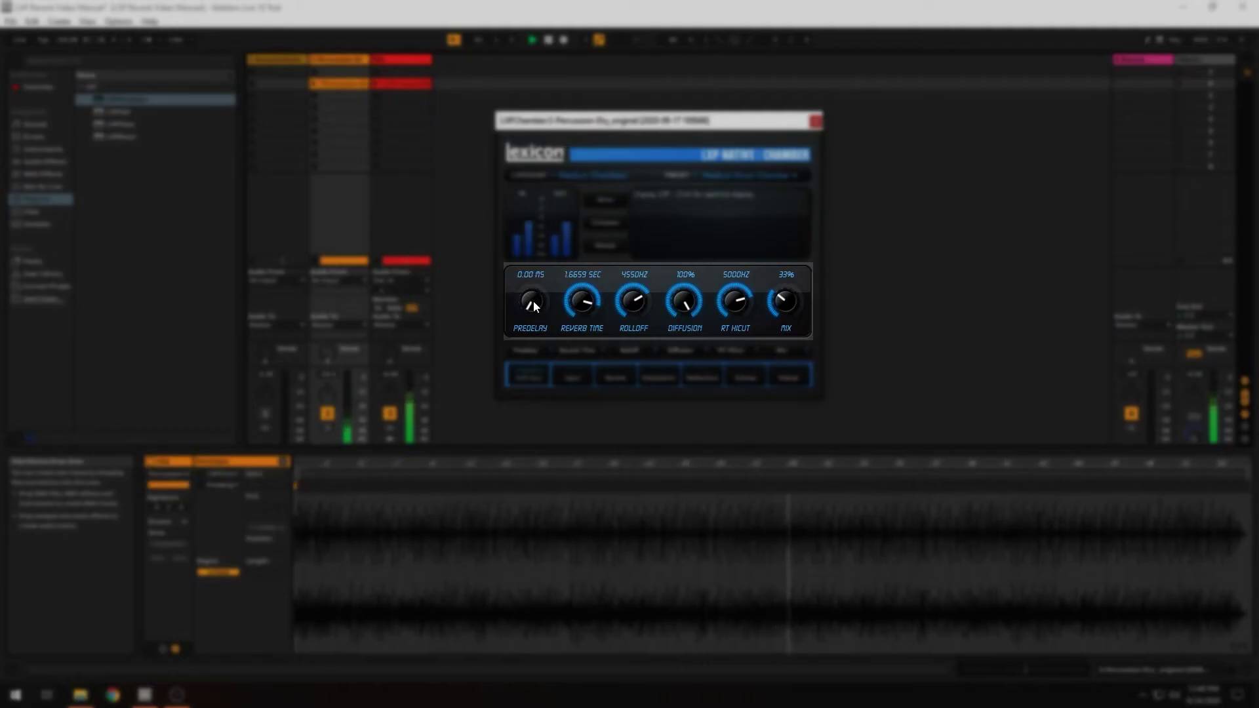
Set Predelay to 0.00 ms, view the Input, Reverb and Echoes parameters, then return to Soft Row.
click(529, 275)
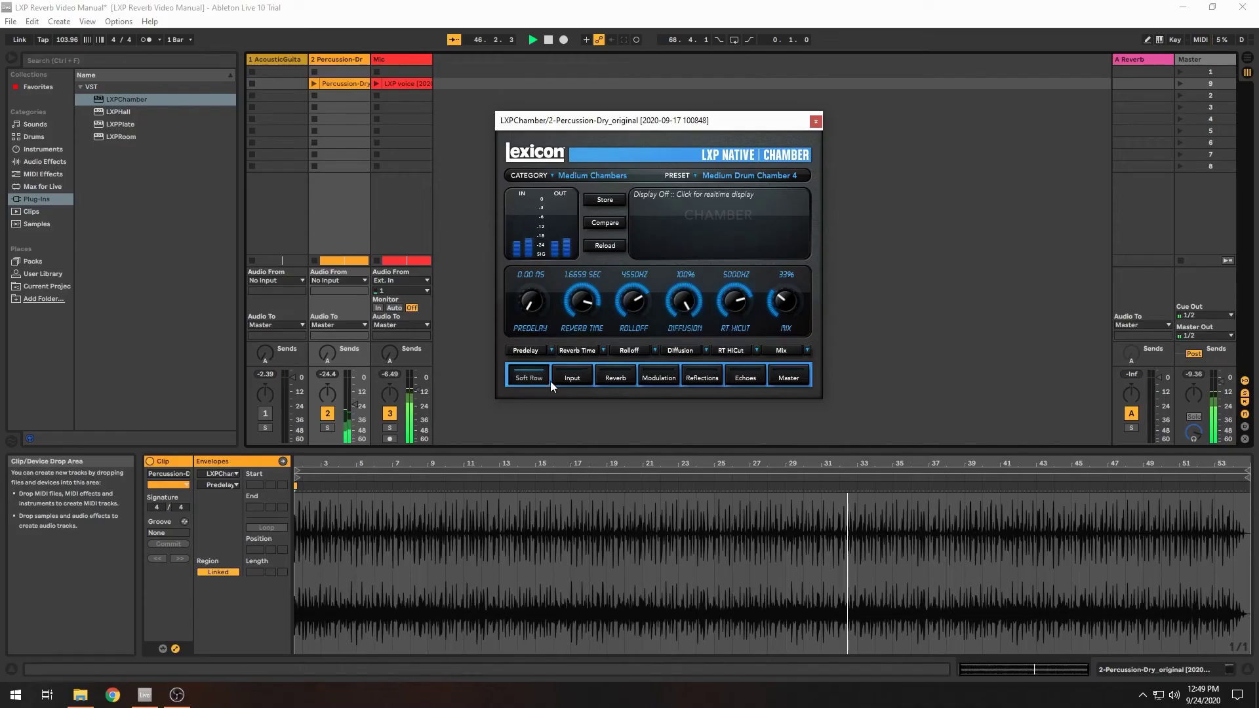
click(572, 378)
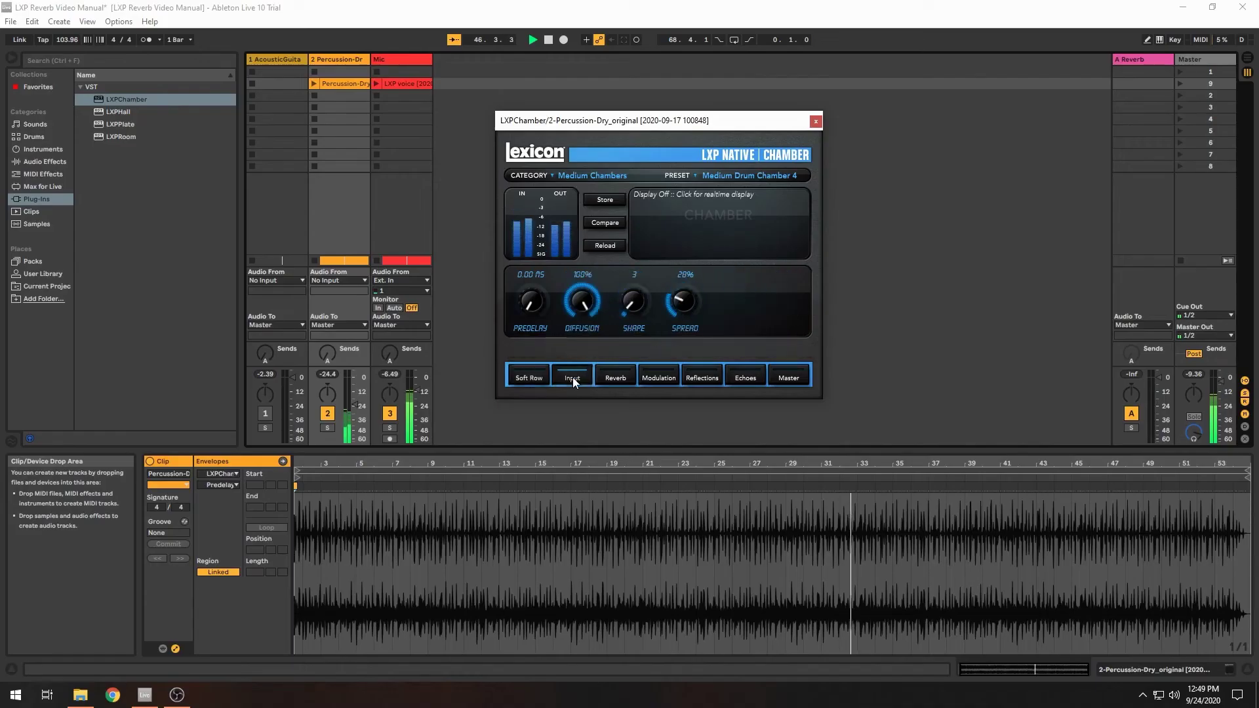
click(615, 379)
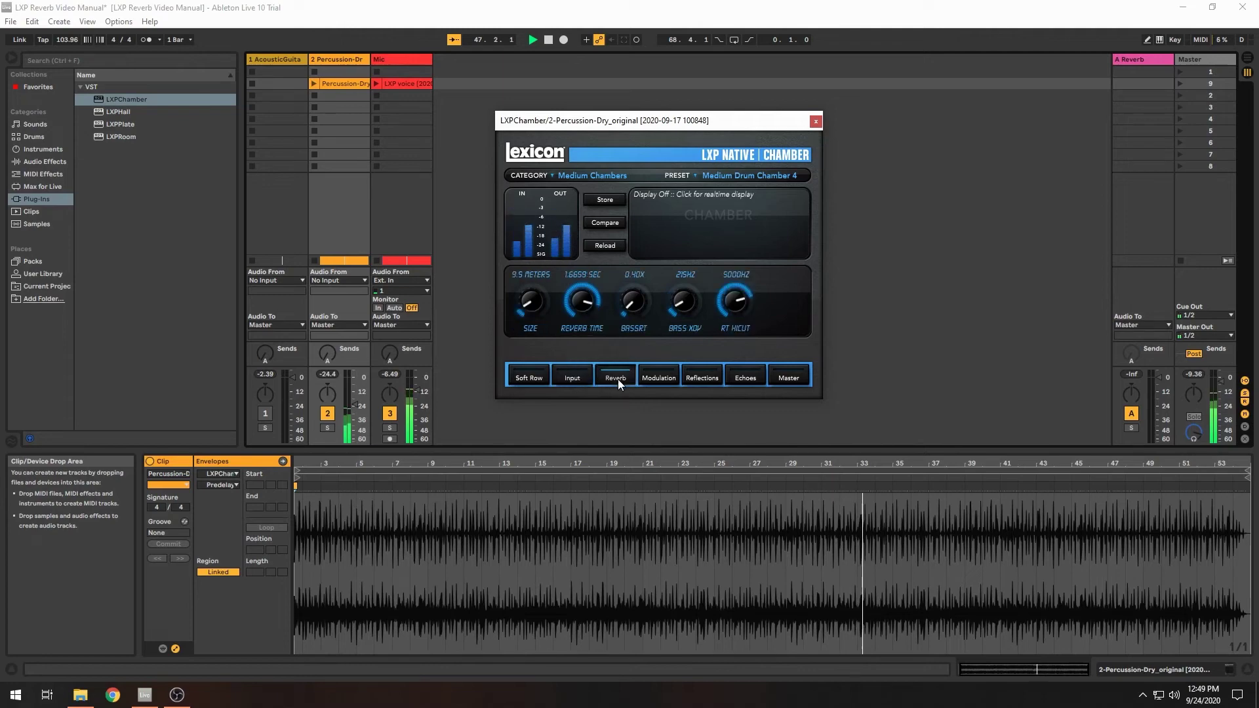
click(743, 377)
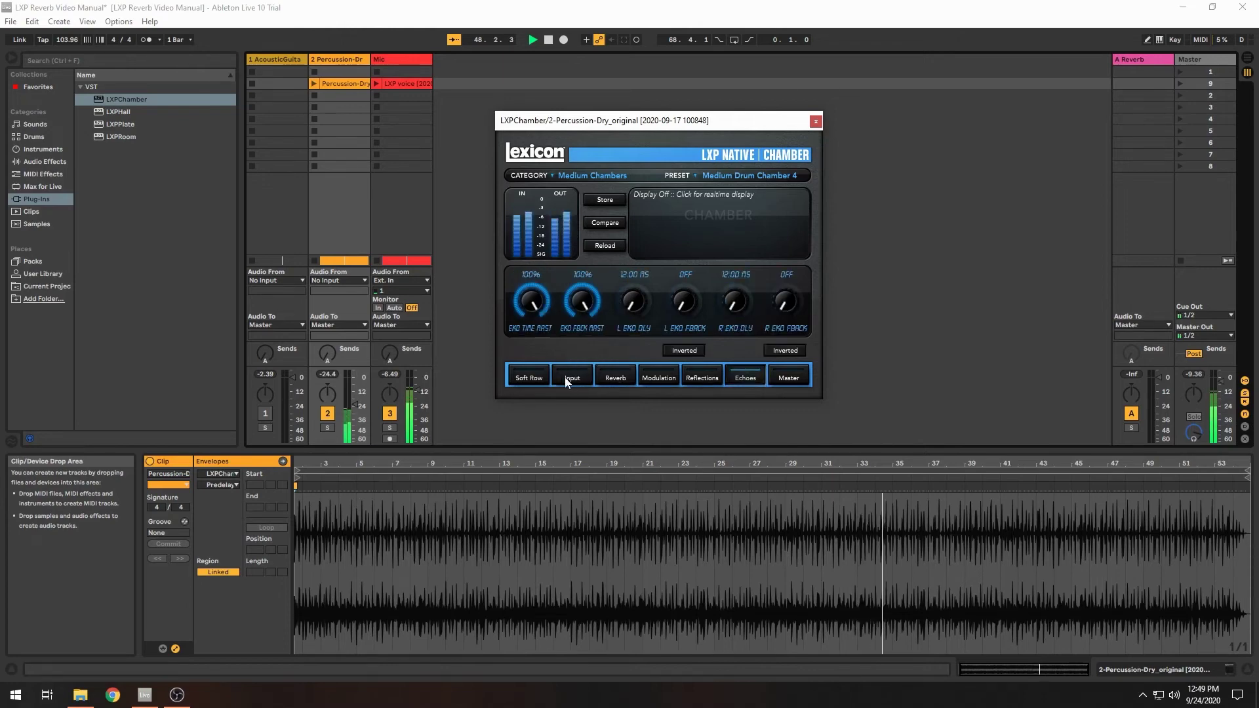
click(542, 374)
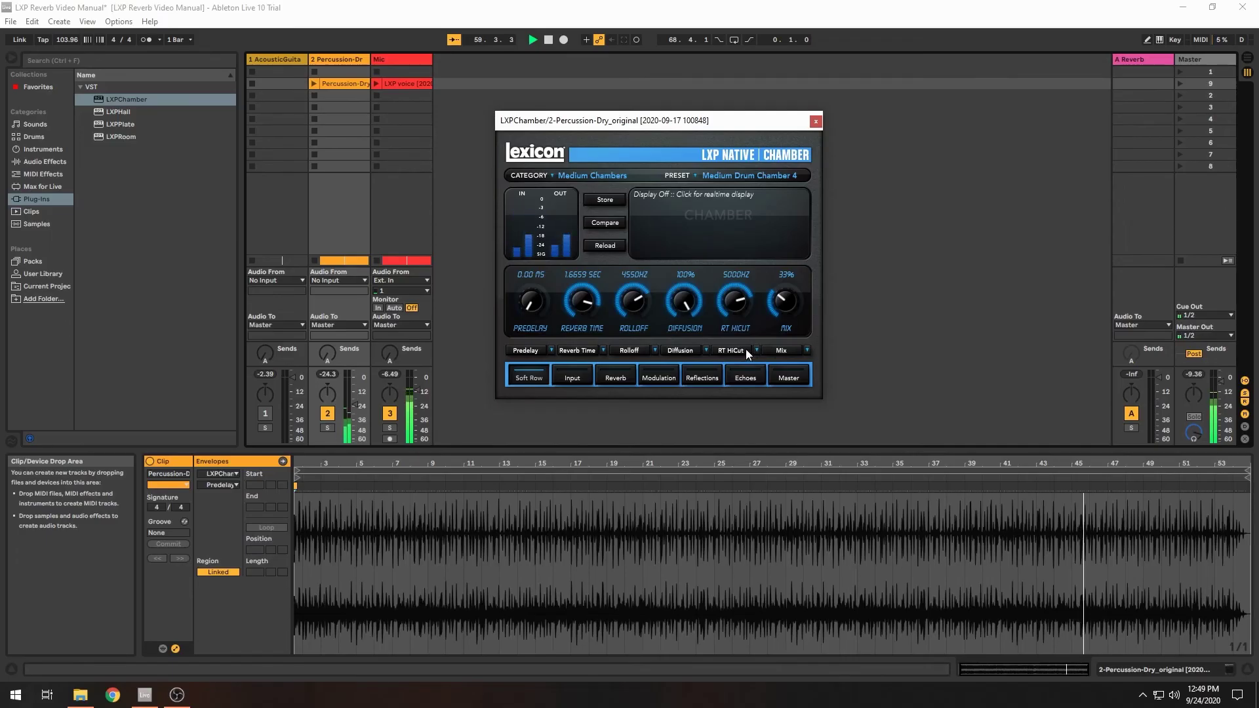
click(756, 350)
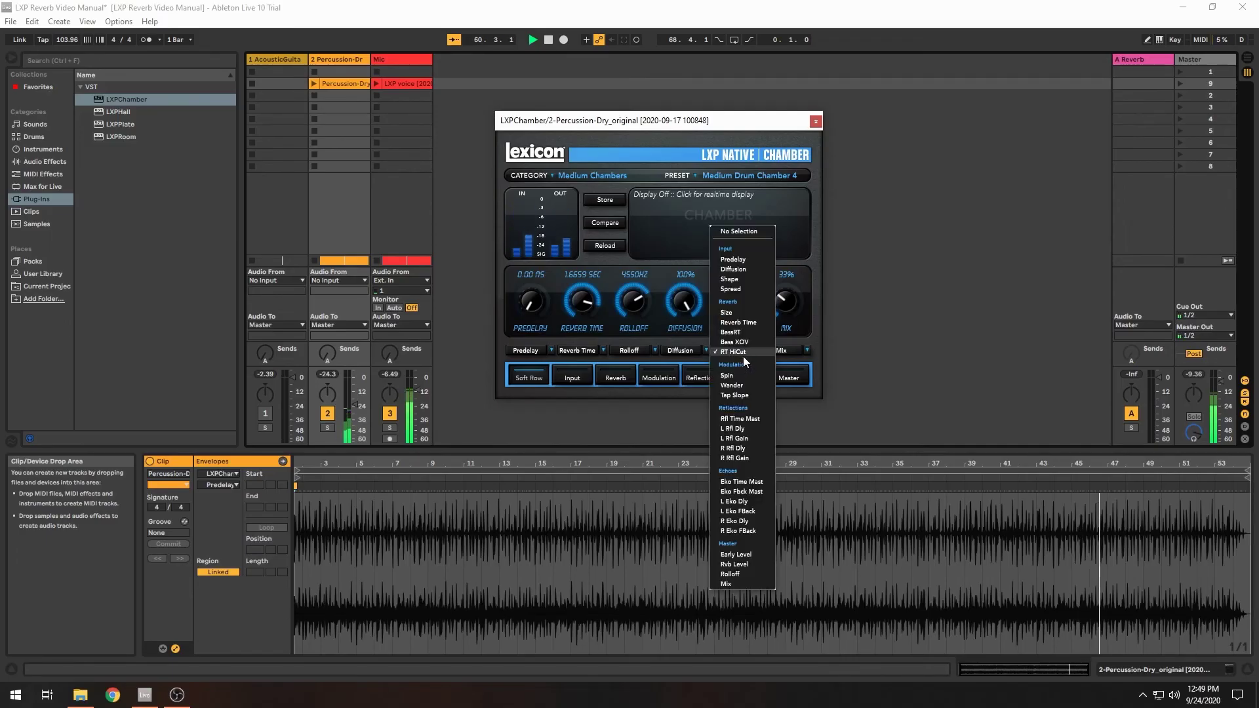
Assign Early Level (-14.0 dB) under Master to the fifth soft-row knob, replacing RT HiCut.
click(741, 553)
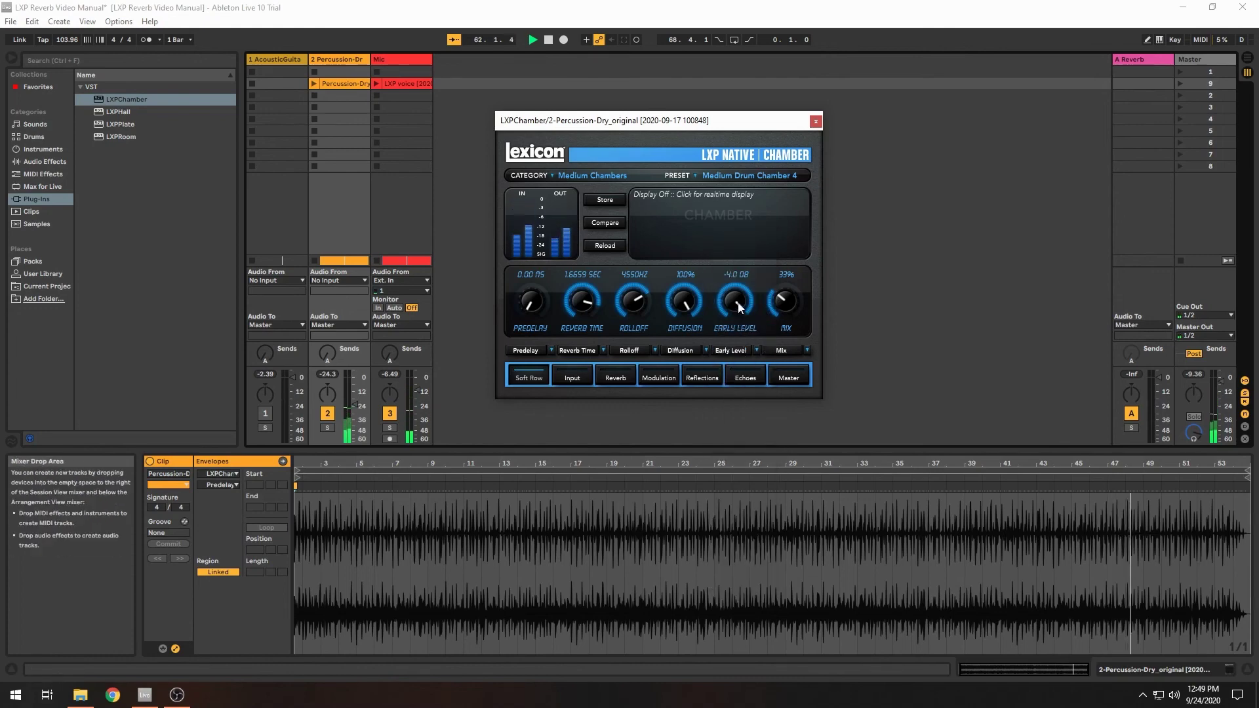